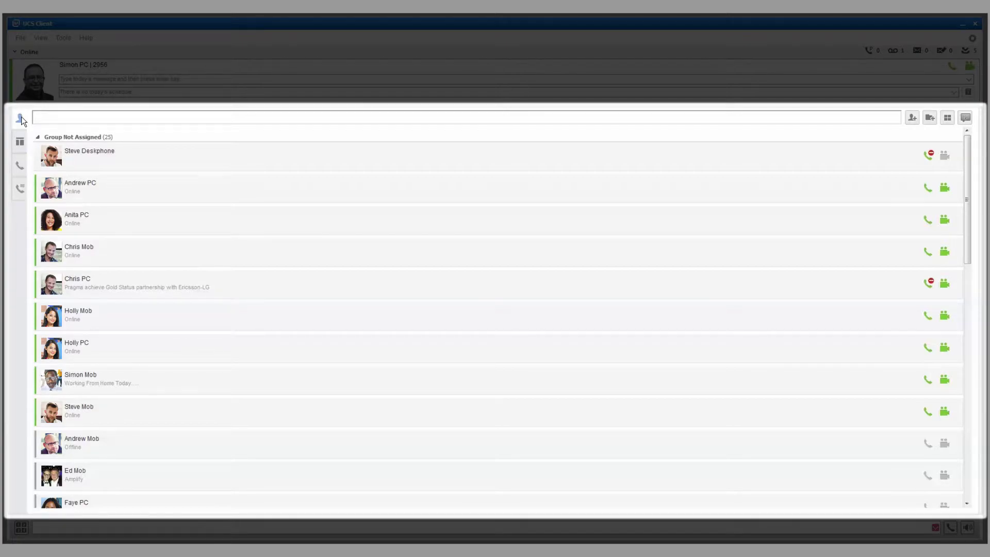
# Look through the department directory, the phone dialpad, the call and message log, and the pop-up keypad.
pyautogui.click(19, 145)
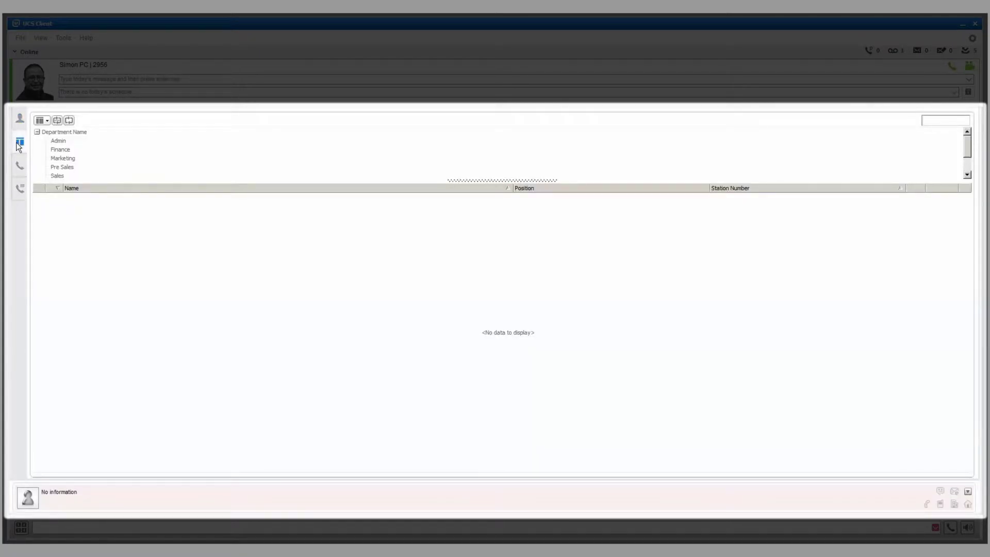
pyautogui.click(19, 166)
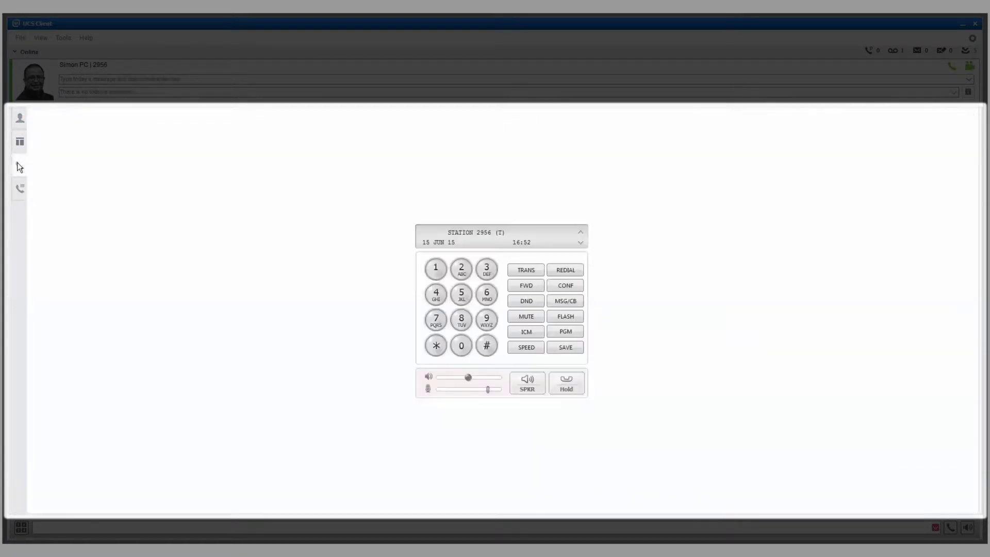
pyautogui.click(19, 189)
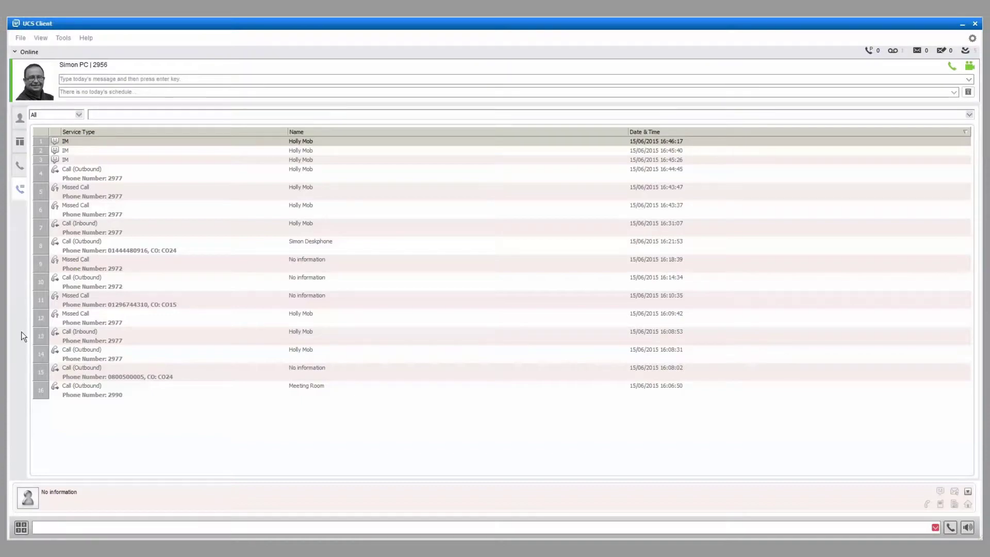
pyautogui.click(22, 530)
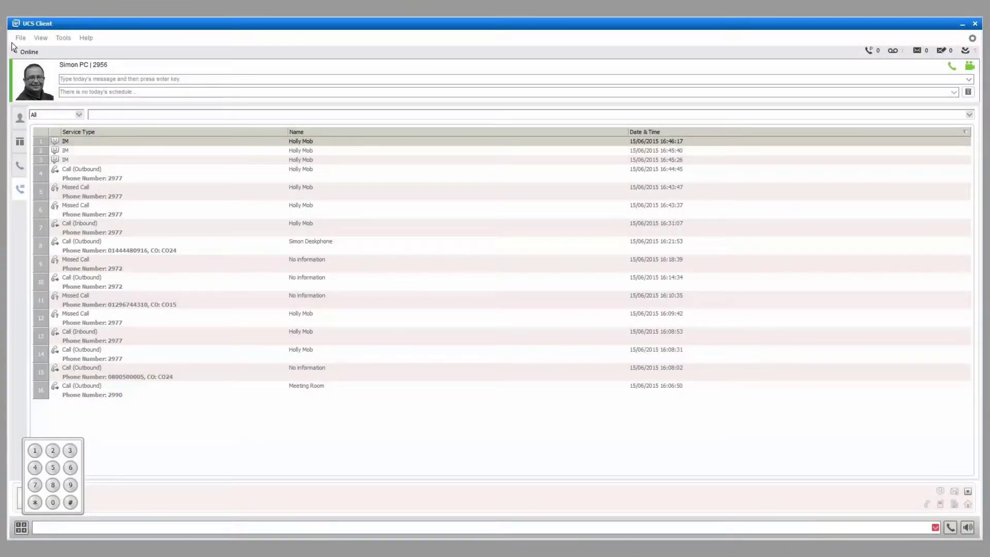
pyautogui.click(19, 39)
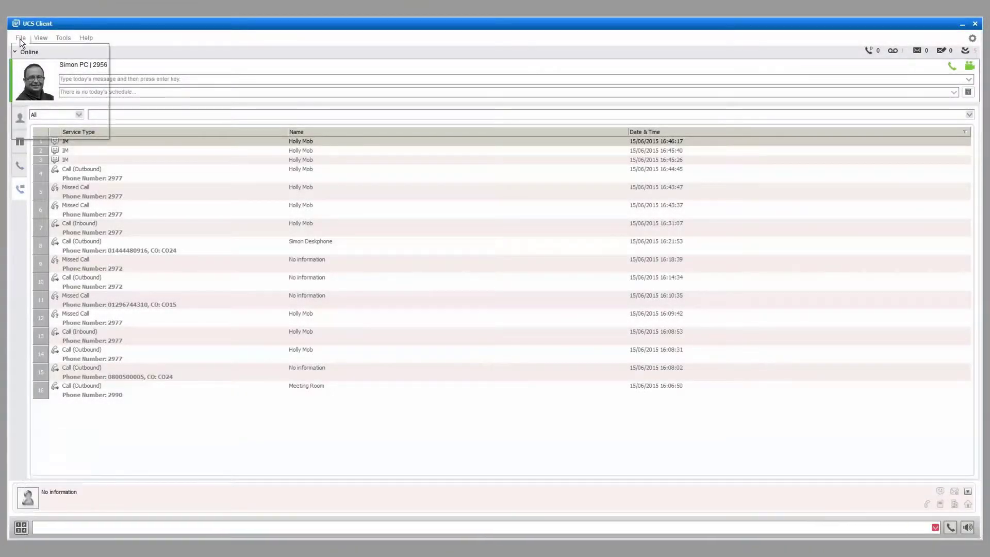
pyautogui.moveTo(45, 40)
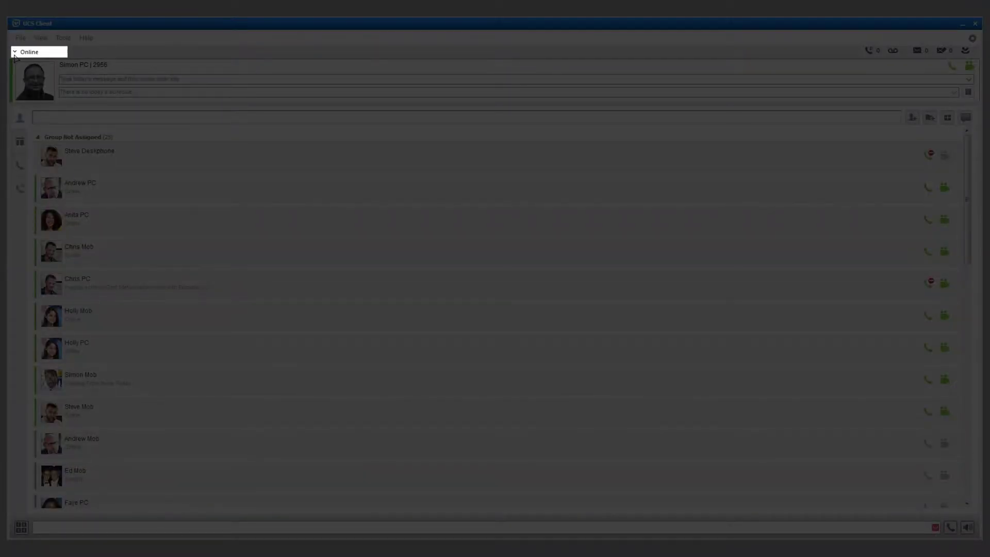
# Review the presence options in the status list and under Set My Presence.
pyautogui.click(15, 54)
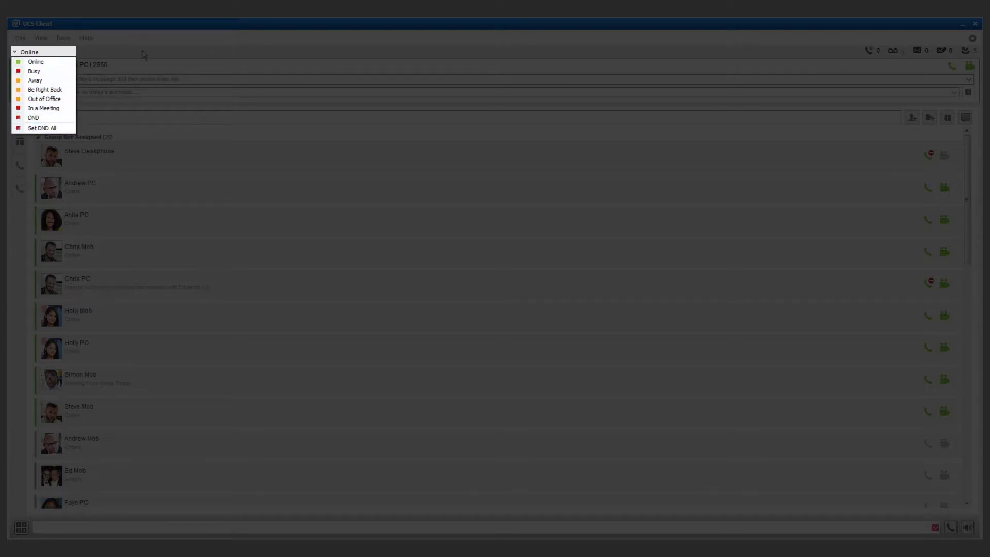
pyautogui.click(124, 52)
pyautogui.click(20, 38)
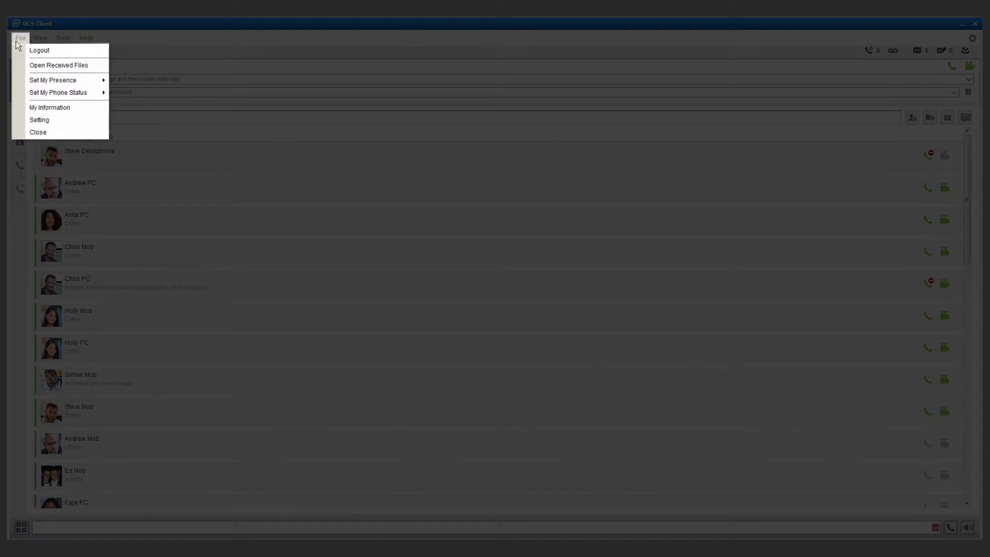
pyautogui.moveTo(32, 84)
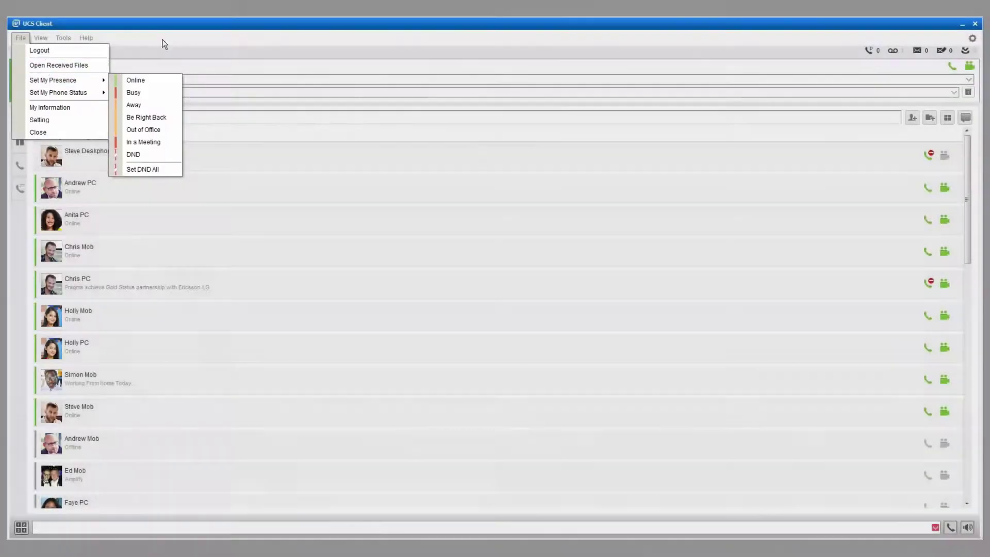
pyautogui.click(164, 44)
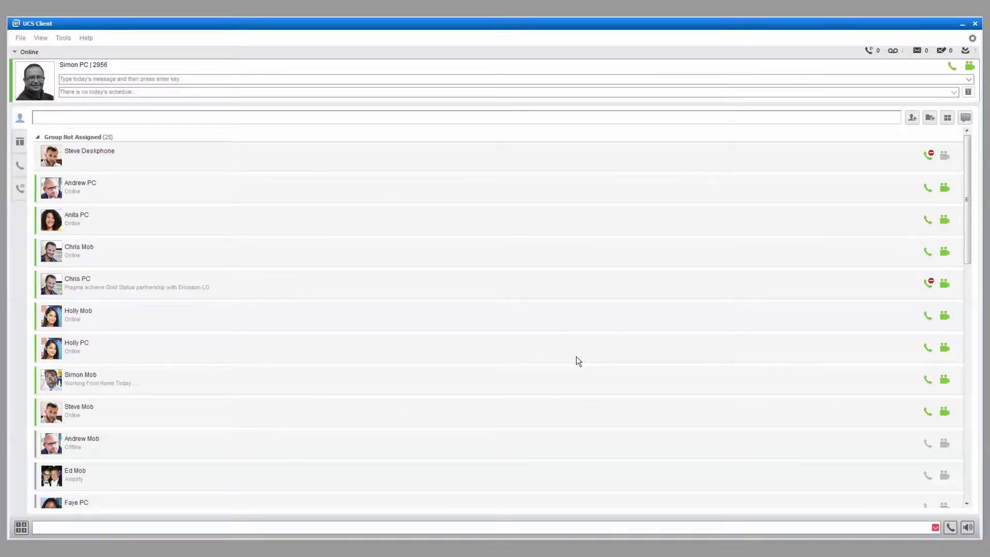
# Open the Simple Call Forwarding settings for the phone status and dismiss them.
pyautogui.click(16, 38)
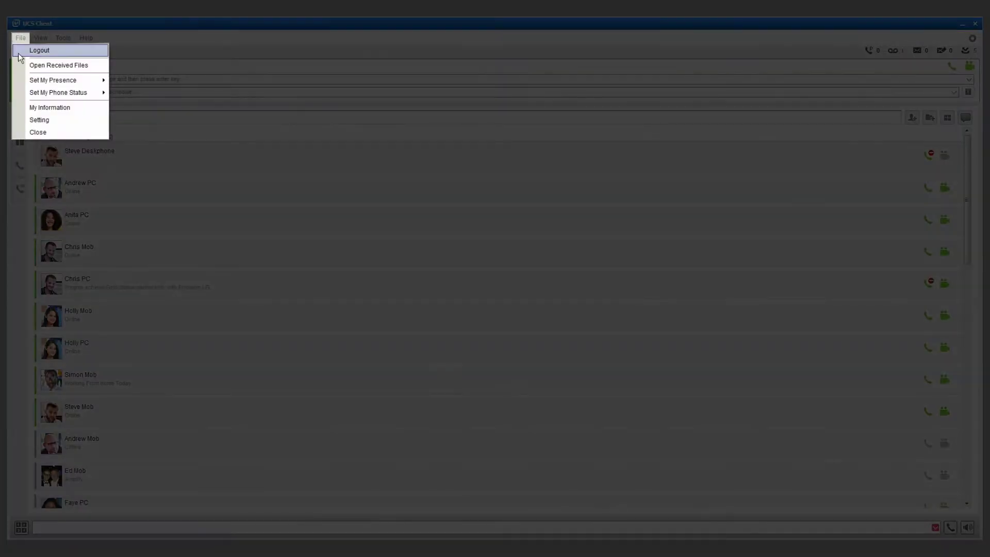
pyautogui.moveTo(77, 92)
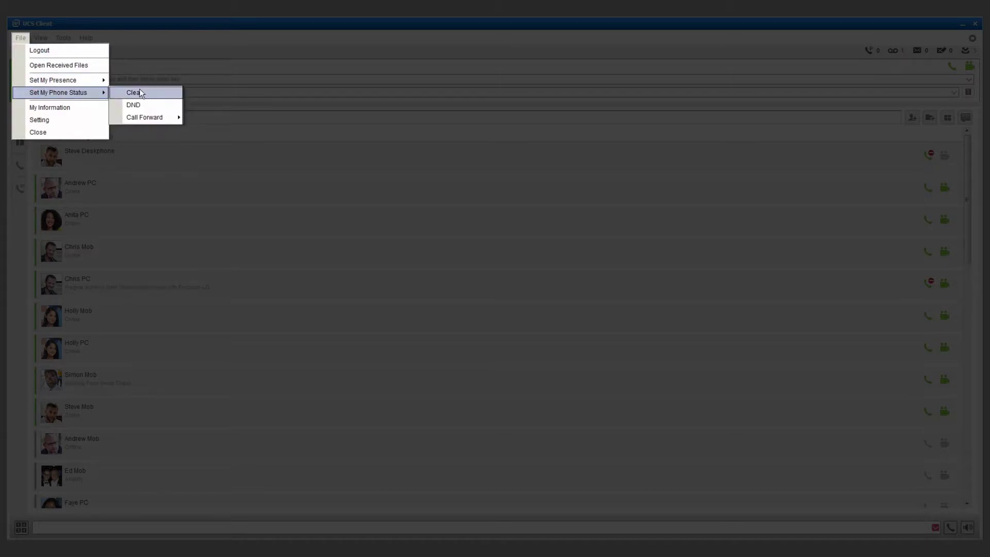
pyautogui.moveTo(145, 116)
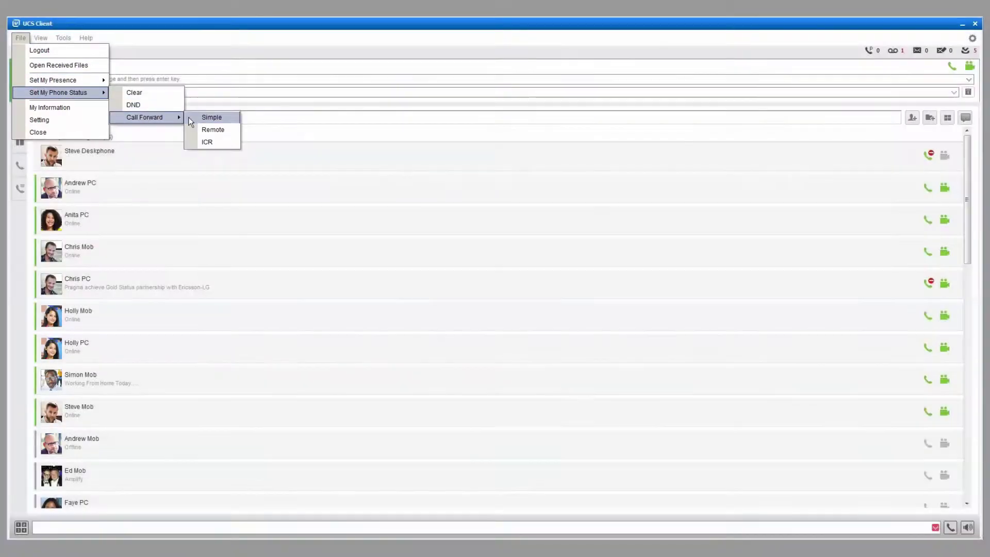
pyautogui.click(189, 118)
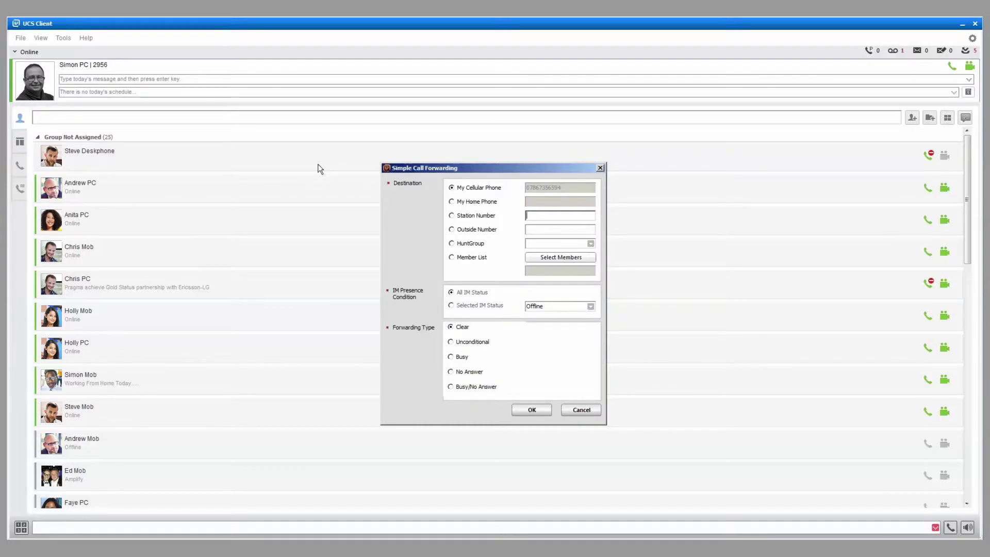
pyautogui.click(585, 413)
# Set the phone status to Clear.
pyautogui.click(20, 38)
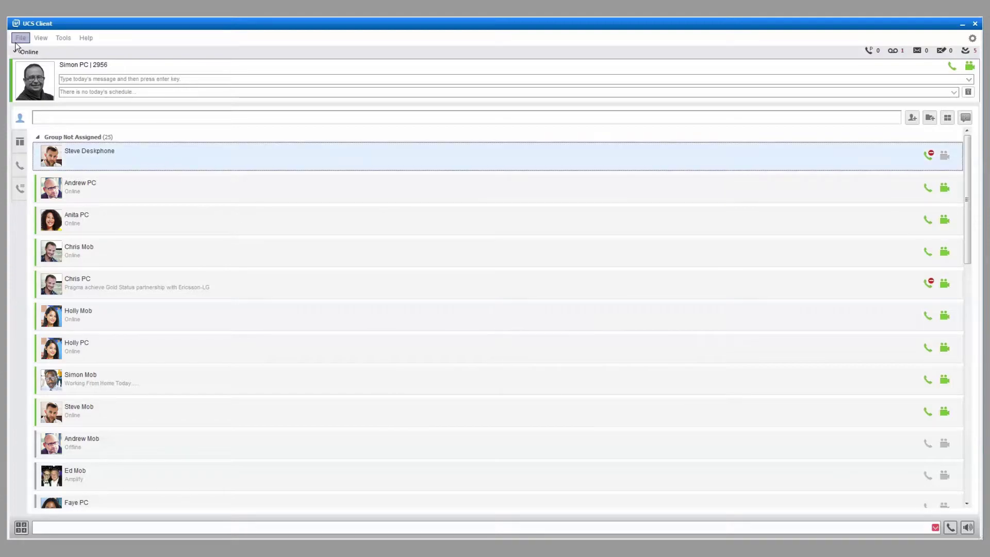
pyautogui.moveTo(28, 83)
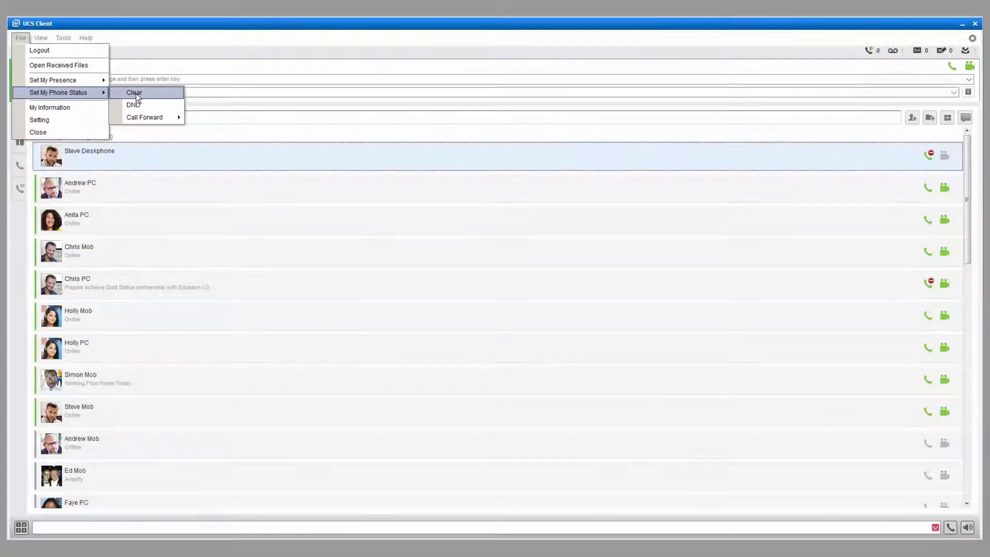
pyautogui.click(135, 93)
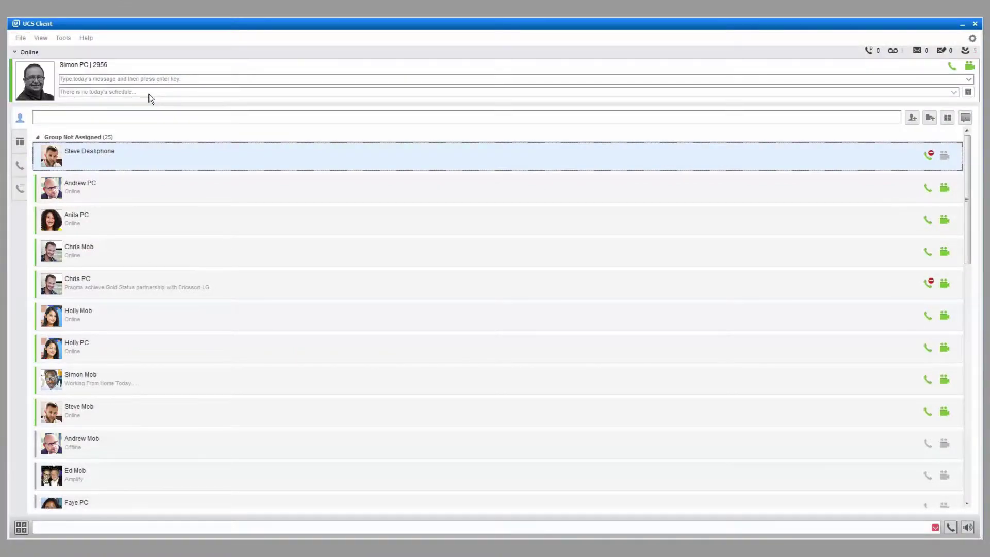
# Set the phone status to DND and clear it again.
pyautogui.click(17, 40)
pyautogui.moveTo(31, 92)
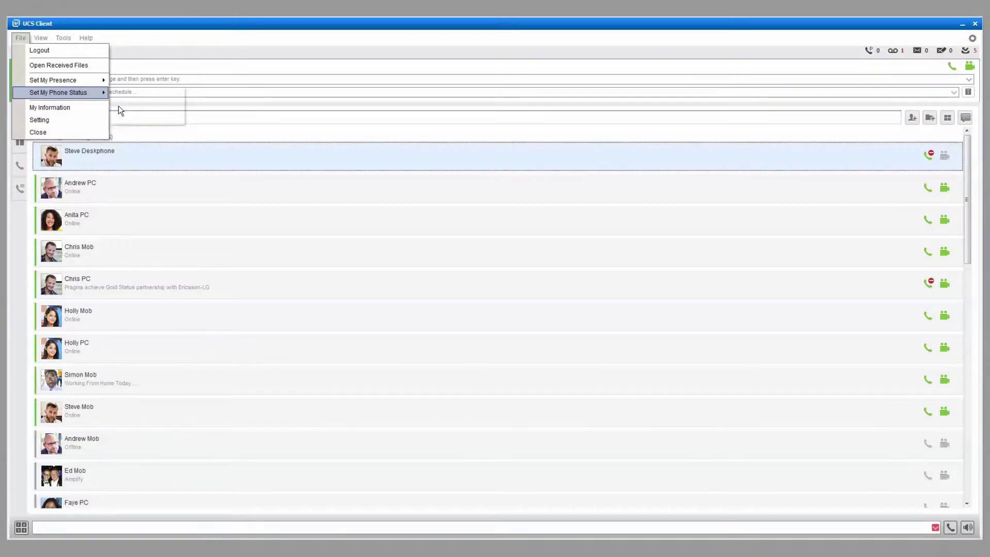
pyautogui.click(118, 106)
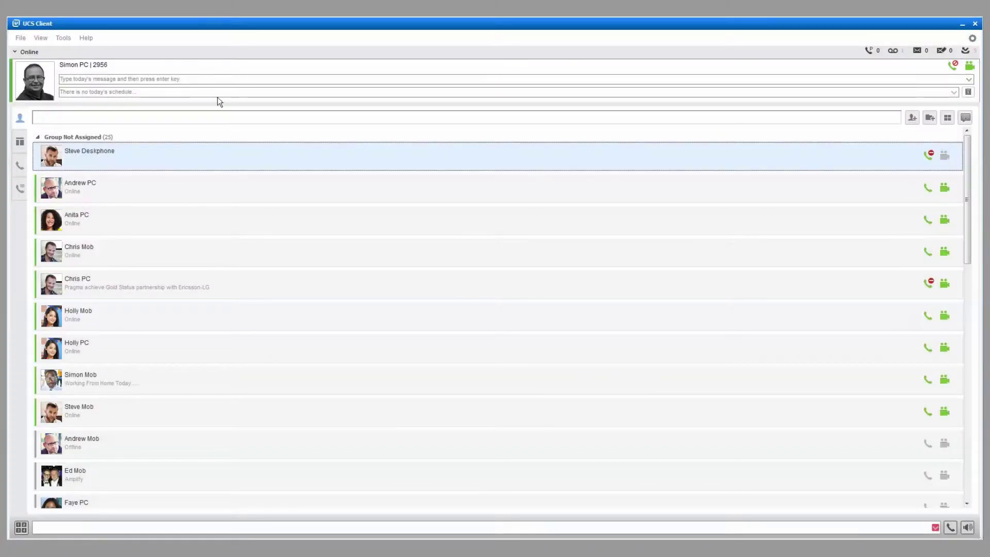
pyautogui.click(20, 38)
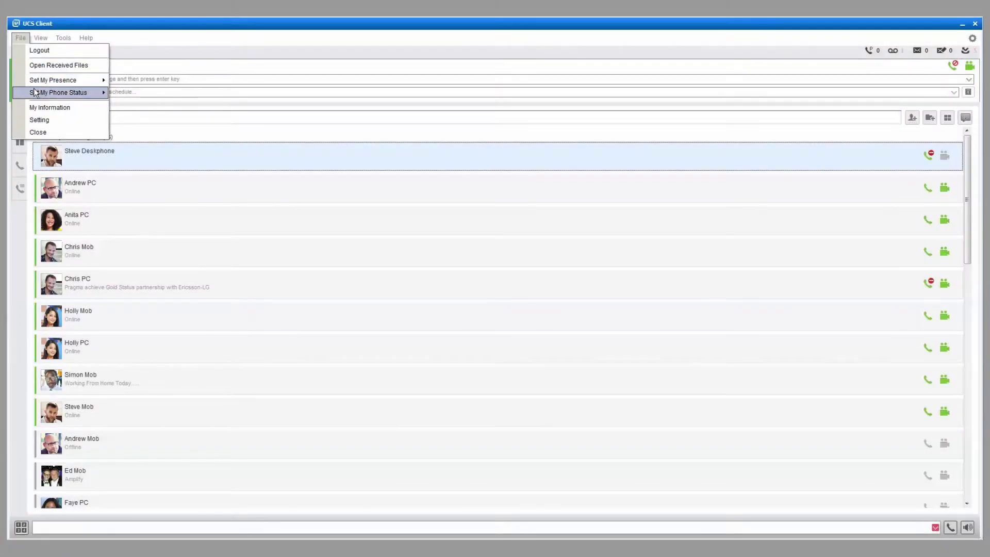
pyautogui.moveTo(34, 92)
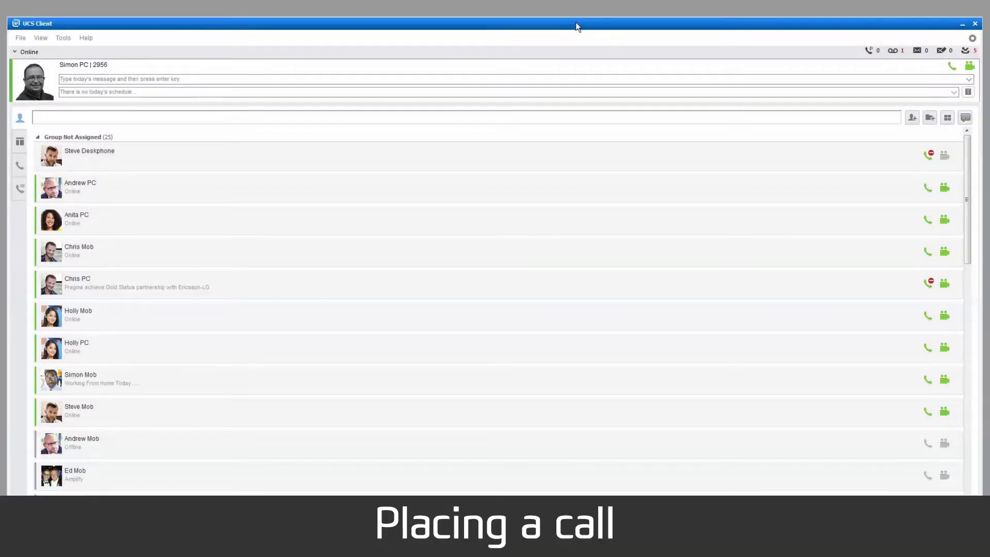
# Open the pop-up keypad and browse the contact numbers offered for the dial field.
pyautogui.click(20, 527)
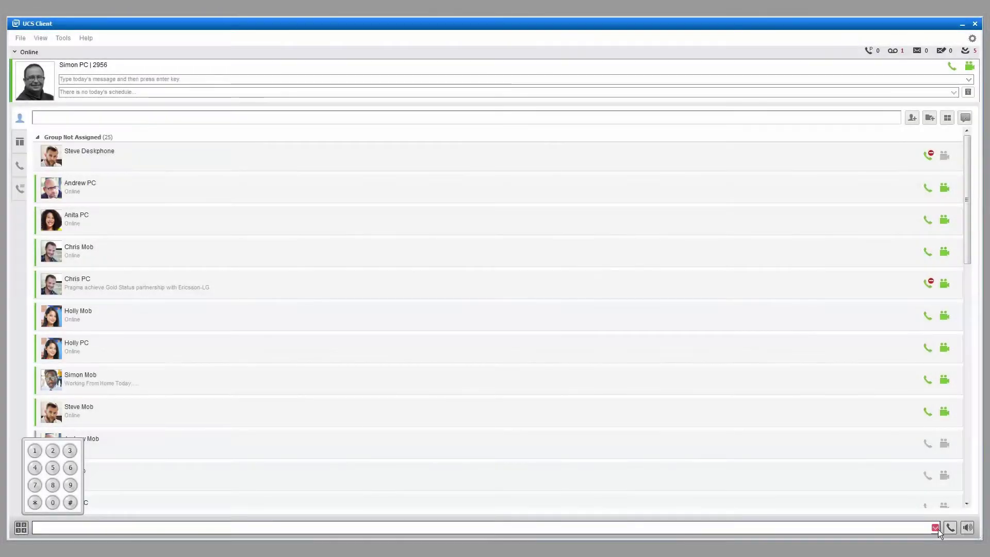
pyautogui.click(935, 528)
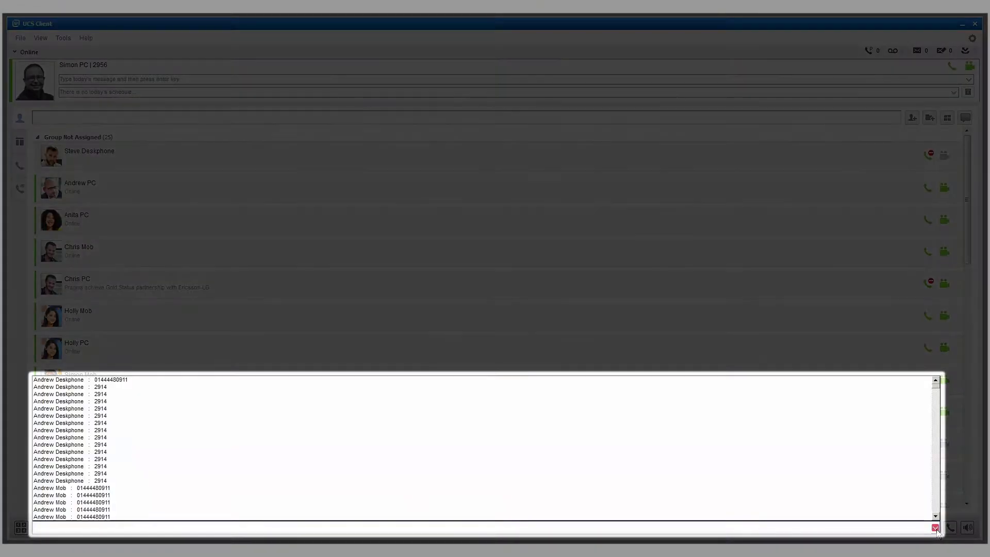
pyautogui.scroll(-15, 880, 487)
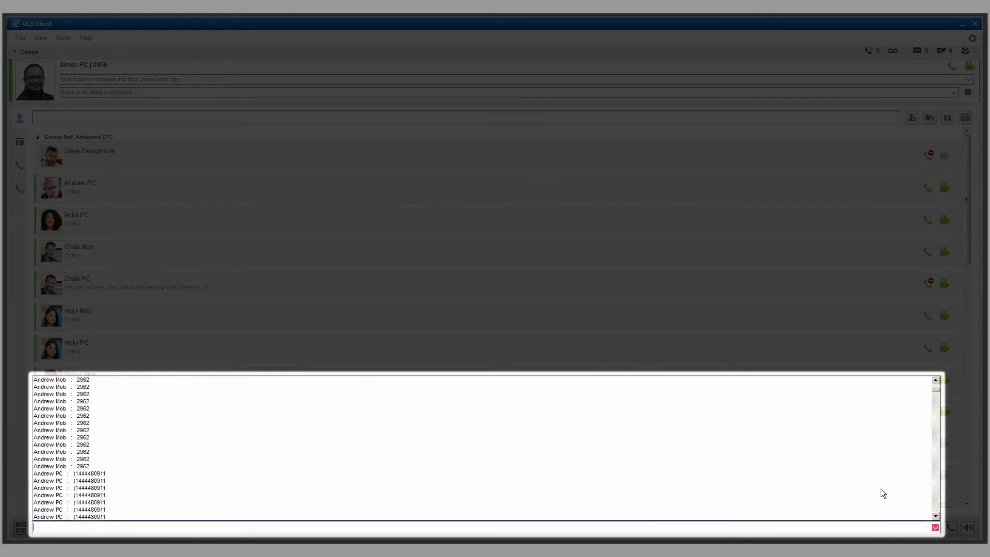
pyautogui.scroll(-6, 881, 488)
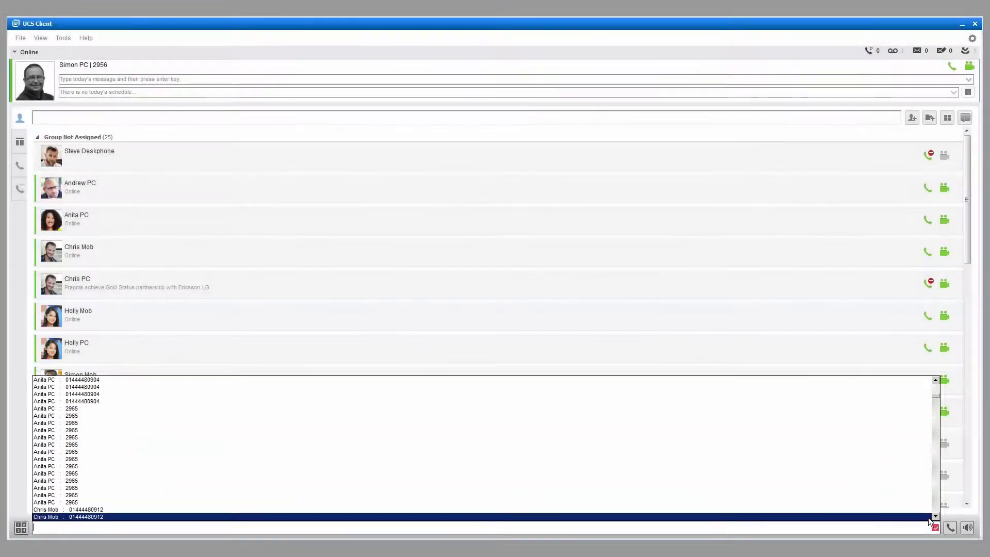
pyautogui.click(937, 526)
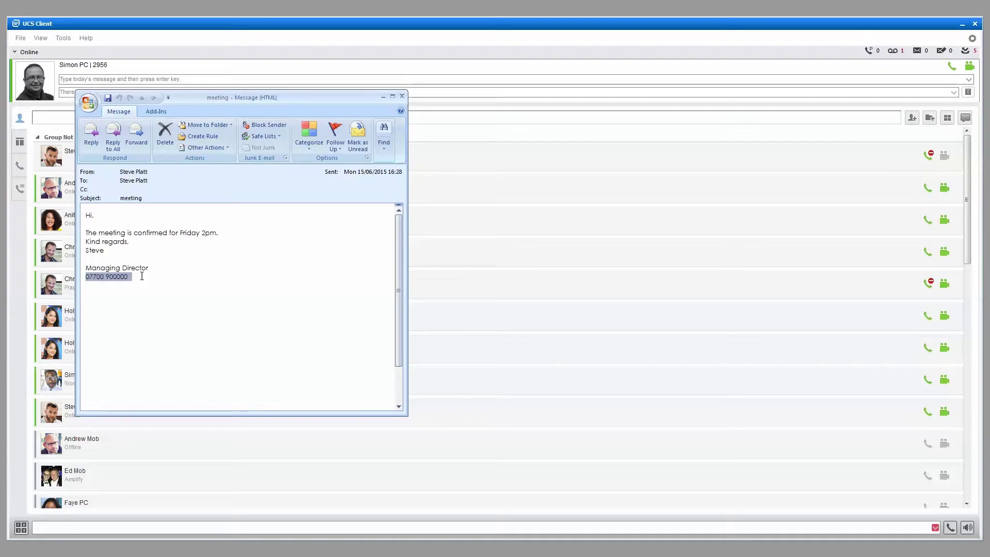
# Copy the sender's phone number from the signature of the meeting e-mail.
pyautogui.moveTo(141, 276); pyautogui.dragTo(85, 276)
pyautogui.hotkey('ctrl', 'c')
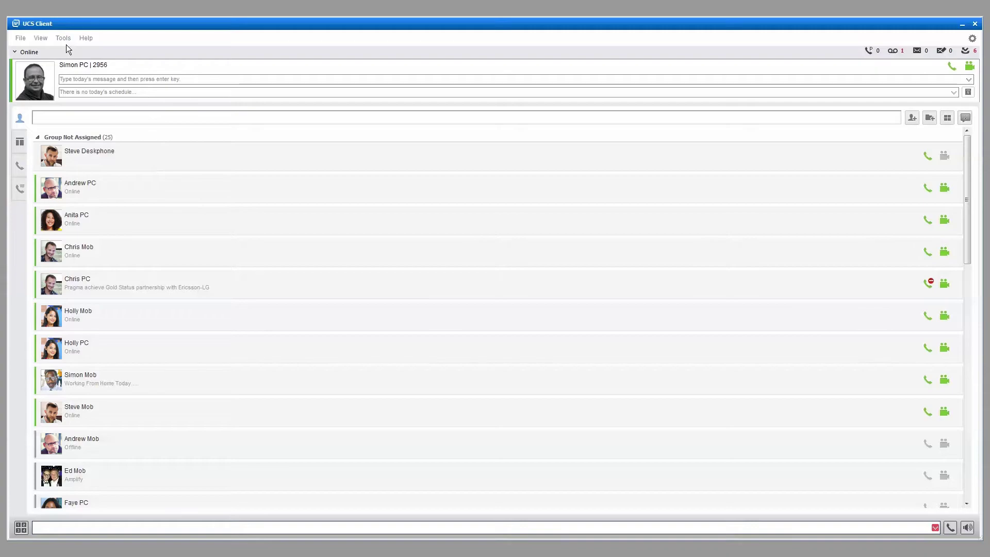
# Open an Add On audio conference and invite the Meeting Room station to it.
pyautogui.click(66, 42)
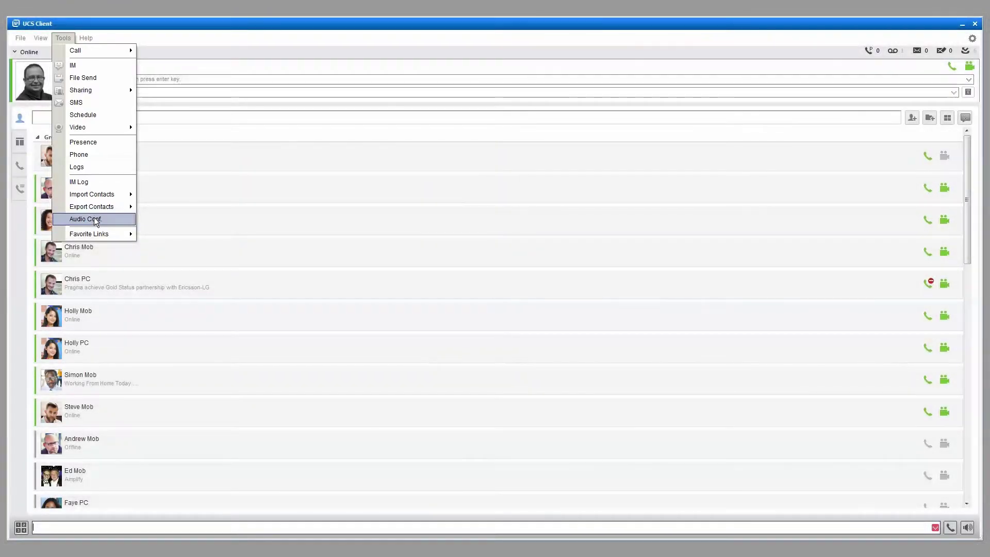
pyautogui.click(95, 220)
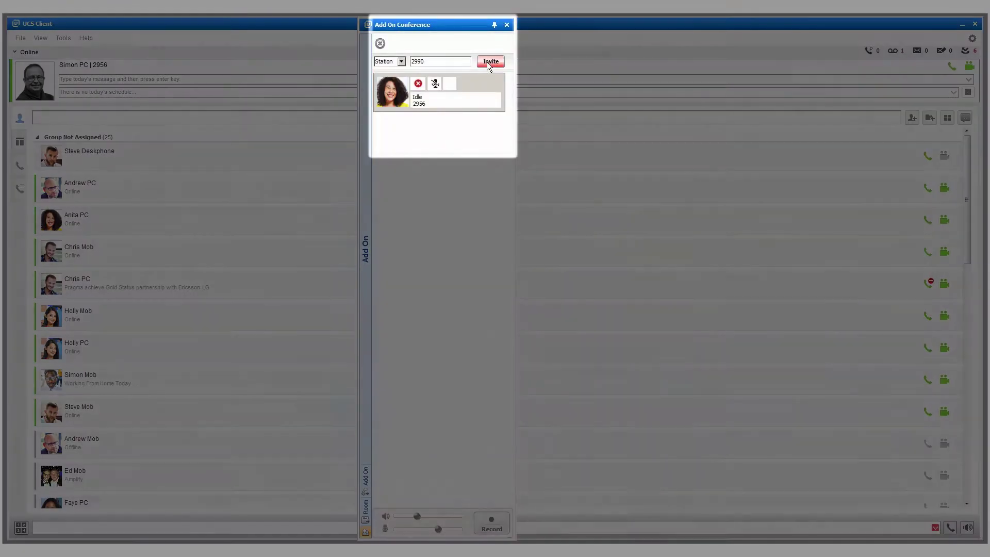
pyautogui.click(487, 62)
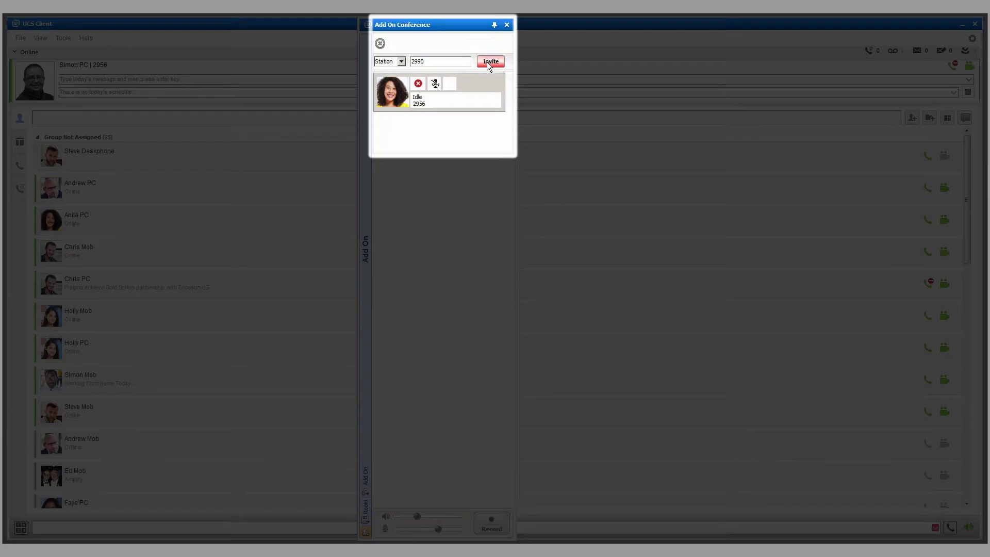
# Invite a second station to the conference by its extension number.
pyautogui.click(432, 61)
pyautogui.write('2977')
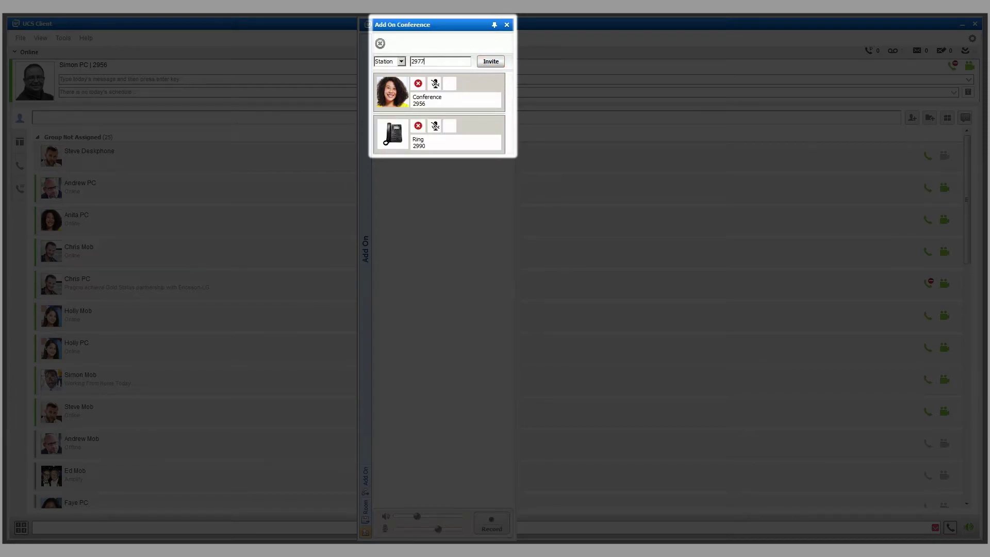
pyautogui.click(490, 61)
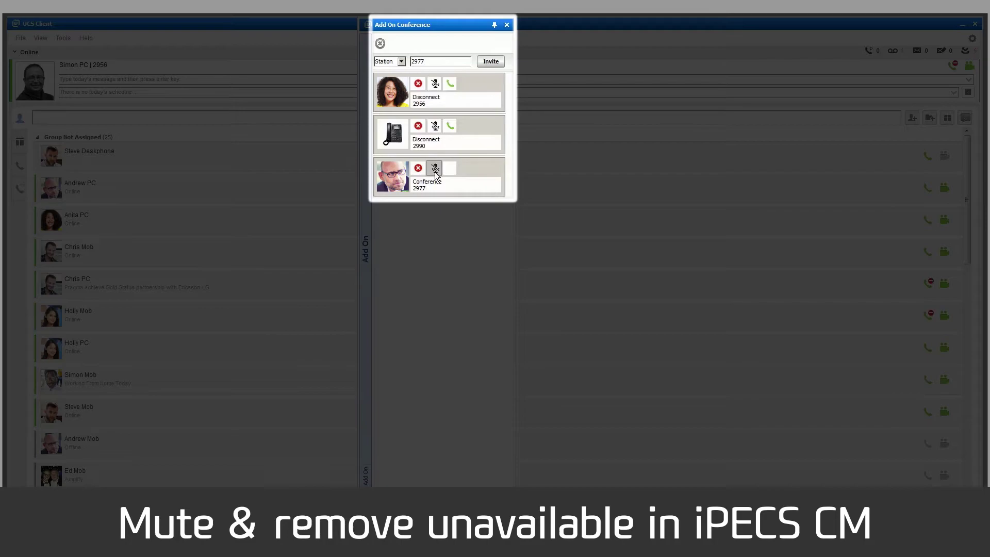
# Mute the Meeting Room station in the conference and remove the second invited station.
pyautogui.click(435, 127)
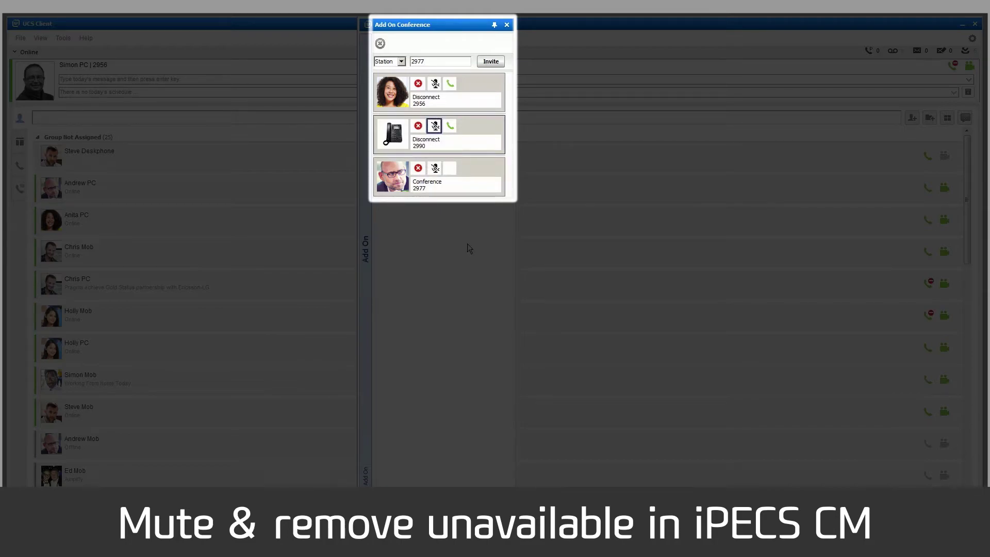
pyautogui.click(418, 171)
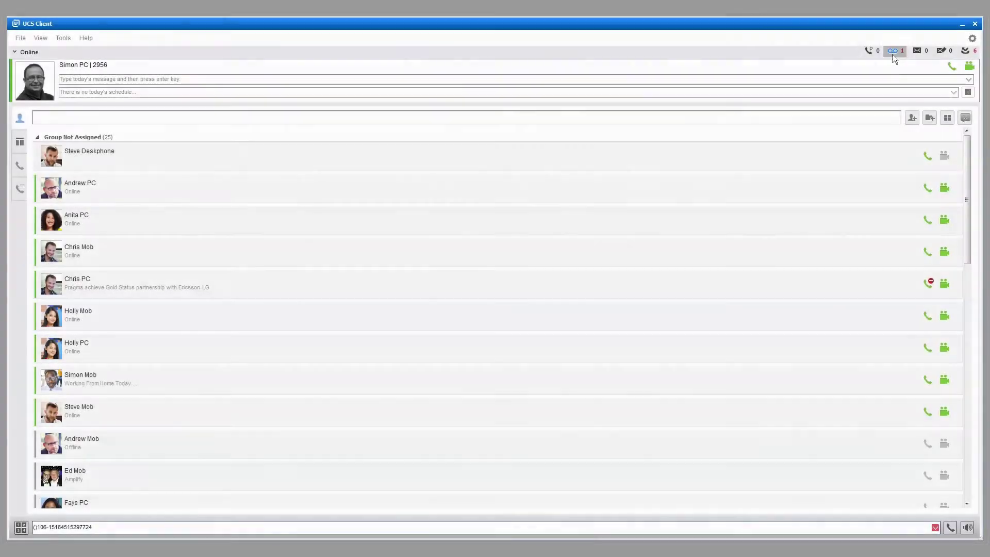
# Open the visual voicemail window and reposition it so the message list is fully in view.
pyautogui.click(892, 52)
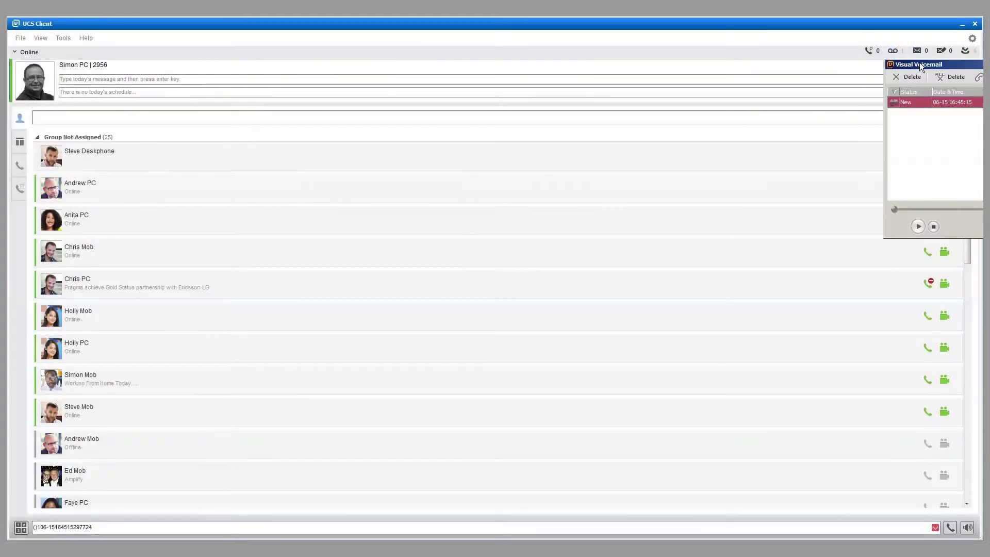
pyautogui.moveTo(919, 63); pyautogui.dragTo(411, 139)
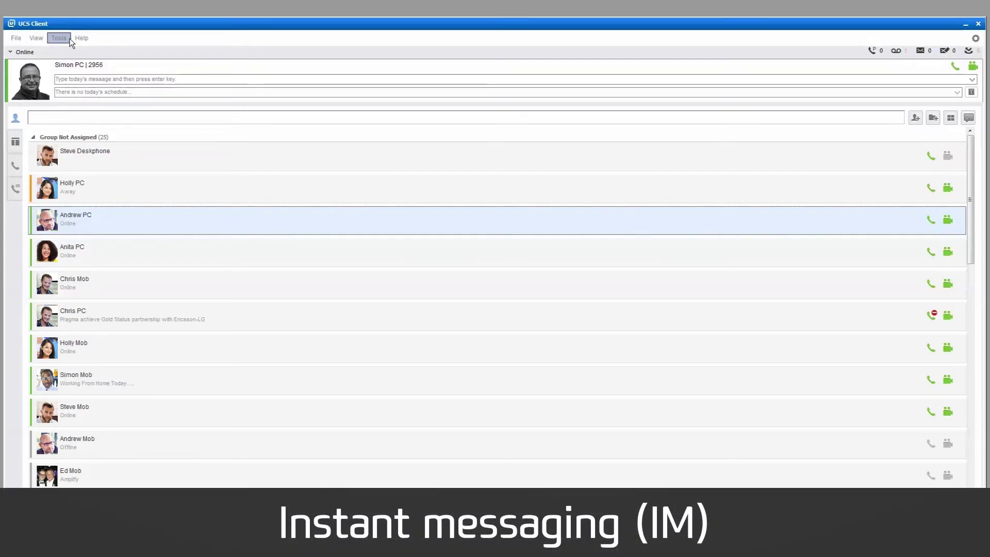
# Start an instant messaging chat with one available mobile contact and place the chat window beside the contact list.
pyautogui.click(70, 41)
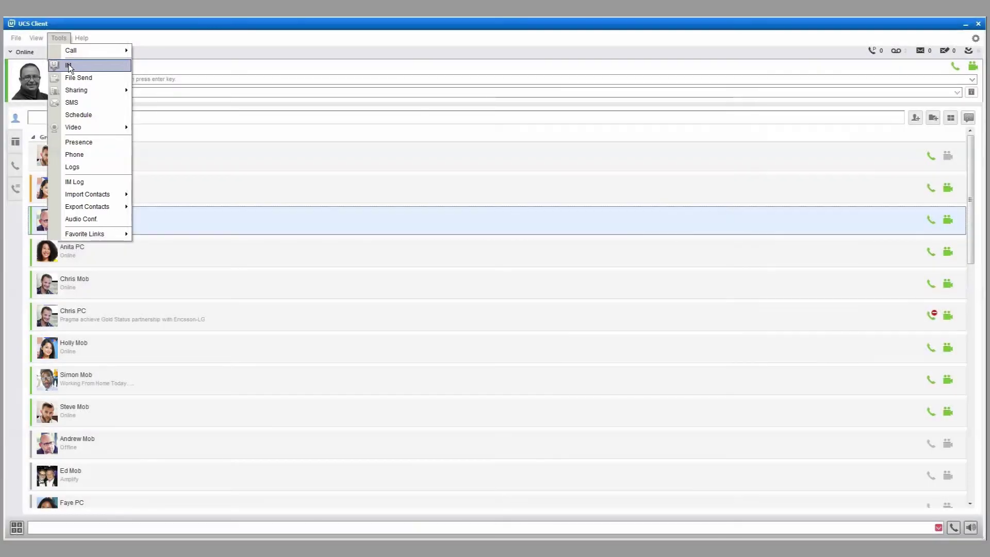
pyautogui.click(68, 65)
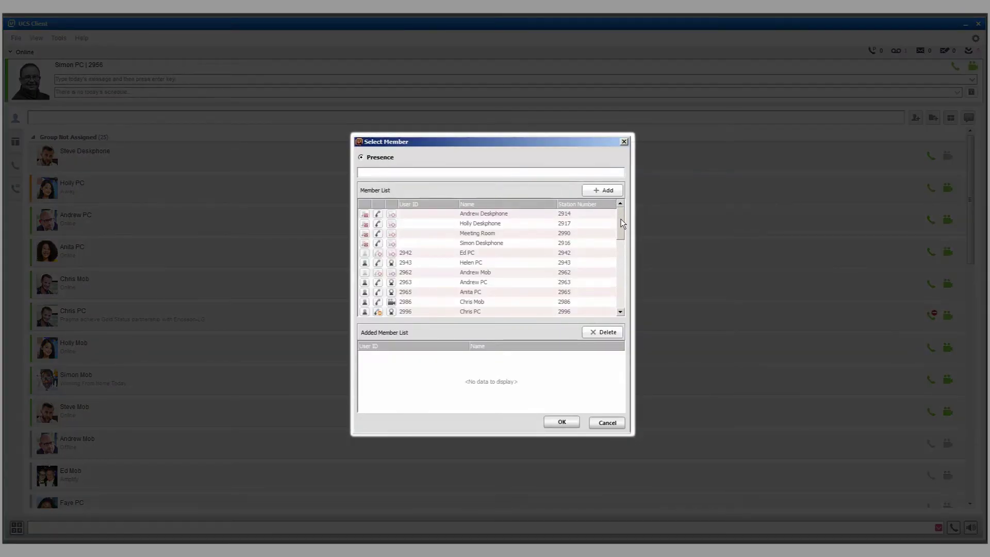
pyautogui.moveTo(623, 222); pyautogui.dragTo(622, 248)
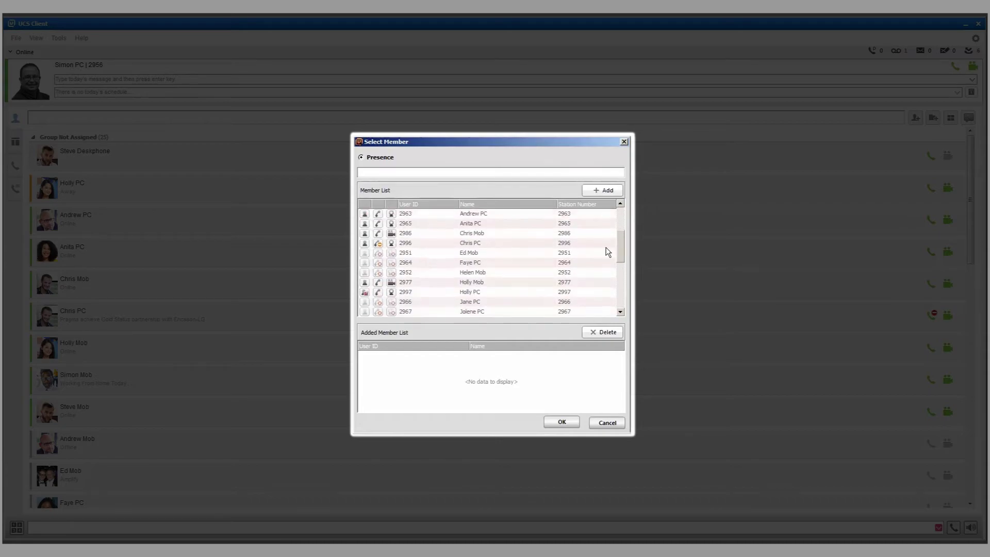
pyautogui.click(533, 282)
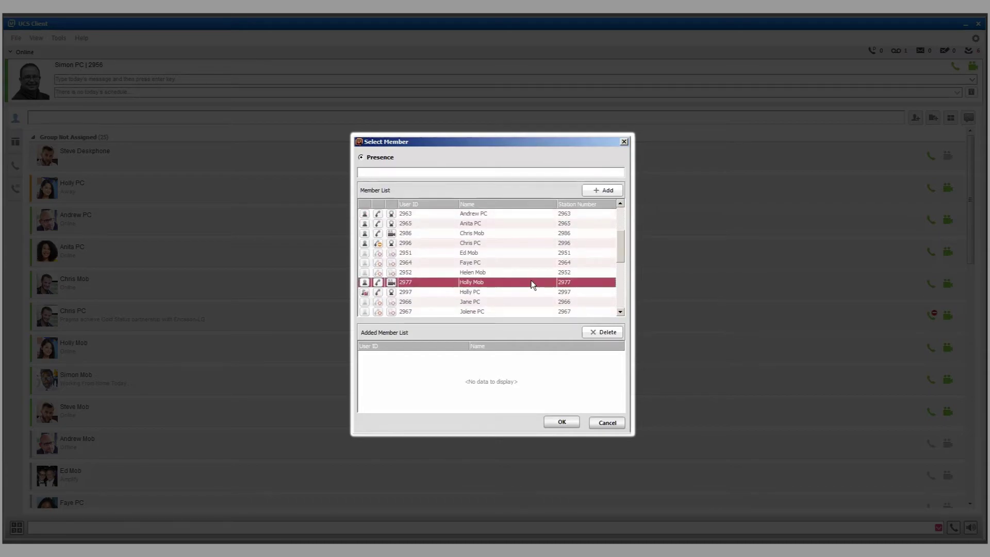
pyautogui.click(600, 191)
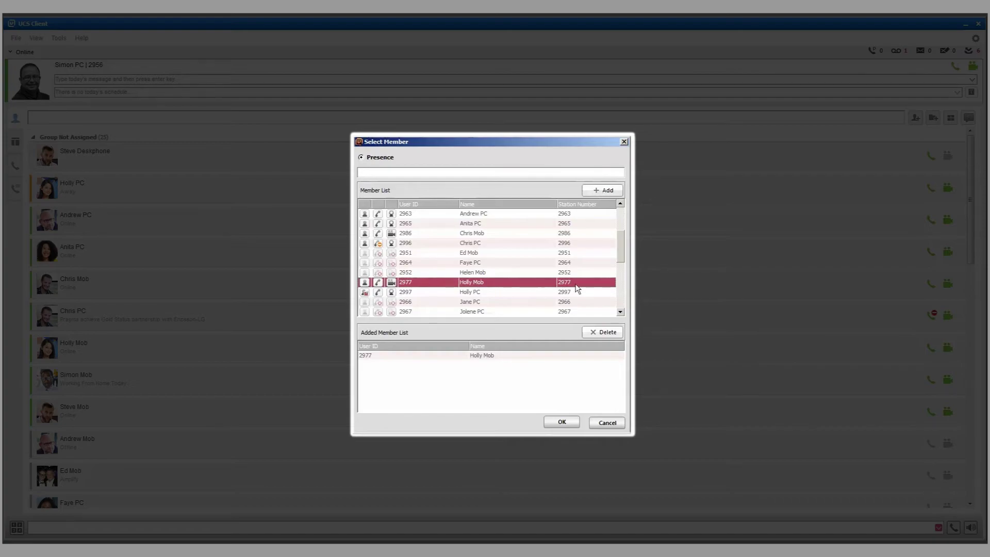
pyautogui.click(562, 421)
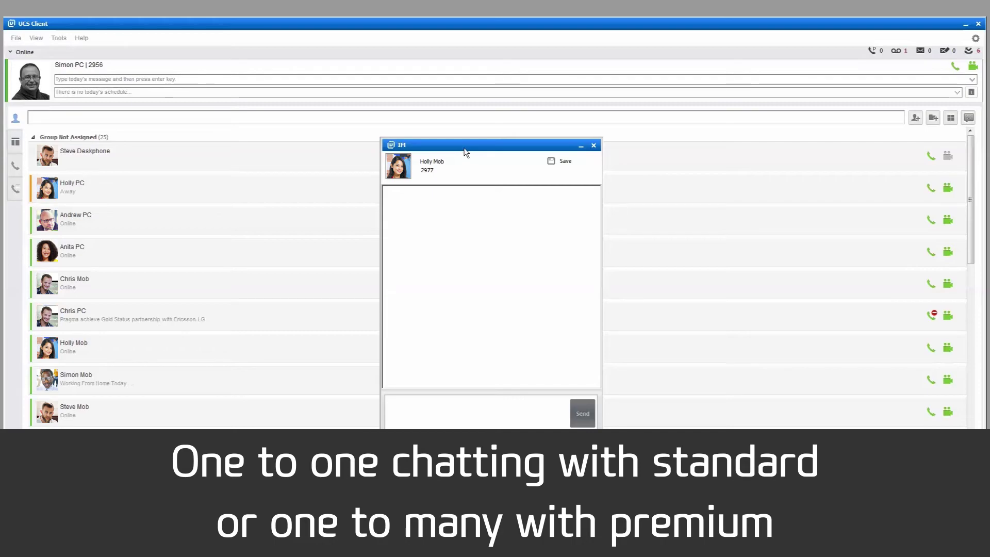
pyautogui.moveTo(466, 152); pyautogui.dragTo(854, 132)
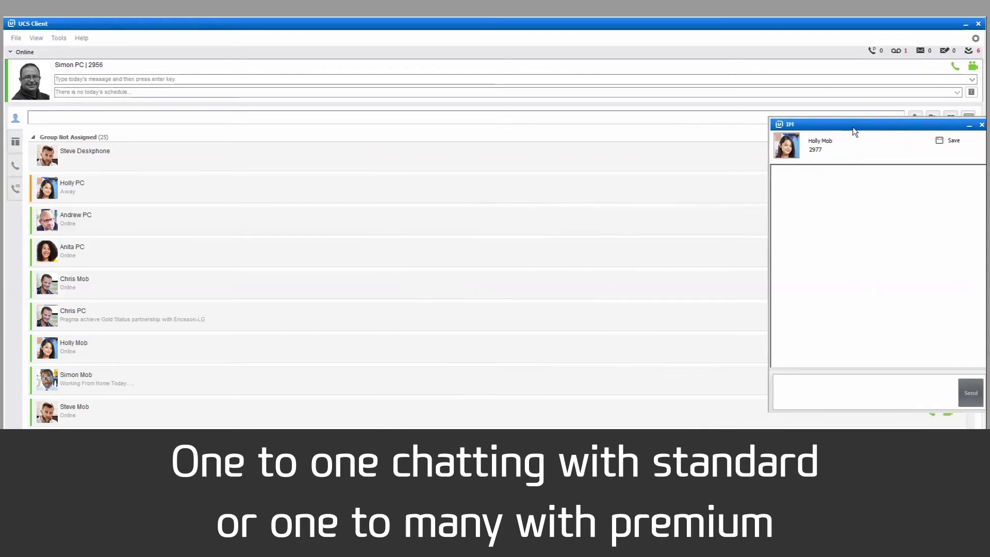
# Narrow the client window, add the contact listed third to the open chat, and enter "hi all" in the group chat.
pyautogui.click(451, 223)
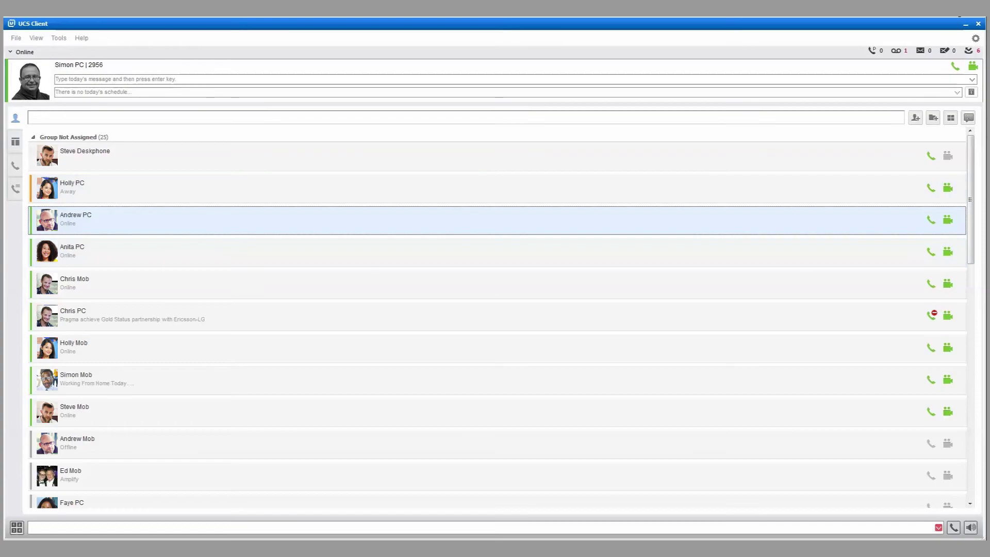
pyautogui.moveTo(984, 323); pyautogui.dragTo(742, 322)
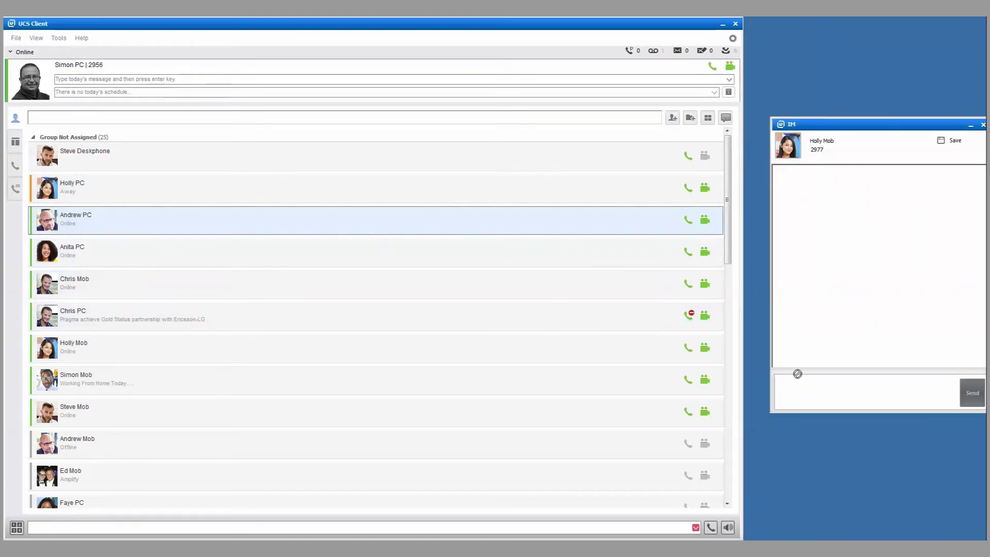
pyautogui.moveTo(798, 373); pyautogui.dragTo(853, 305)
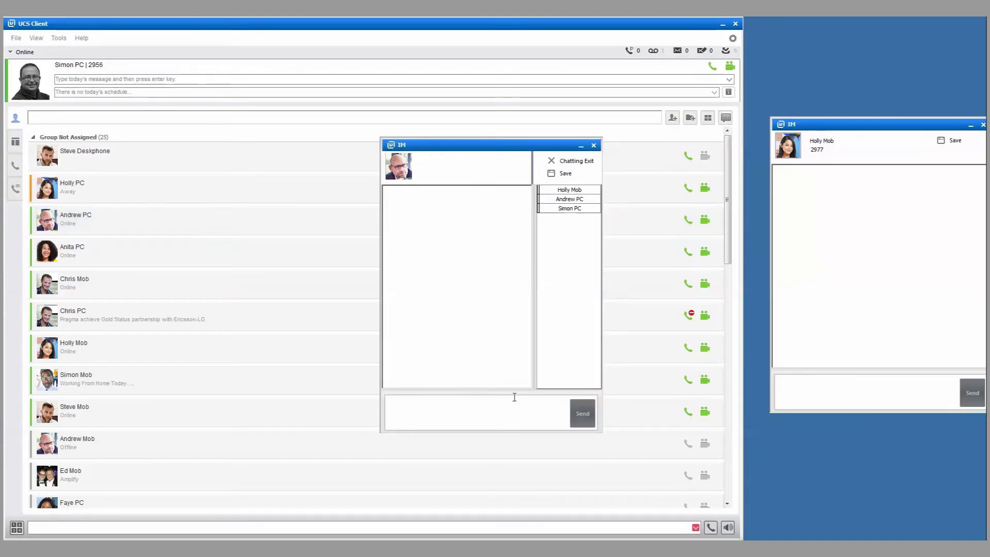
pyautogui.write('hi all')
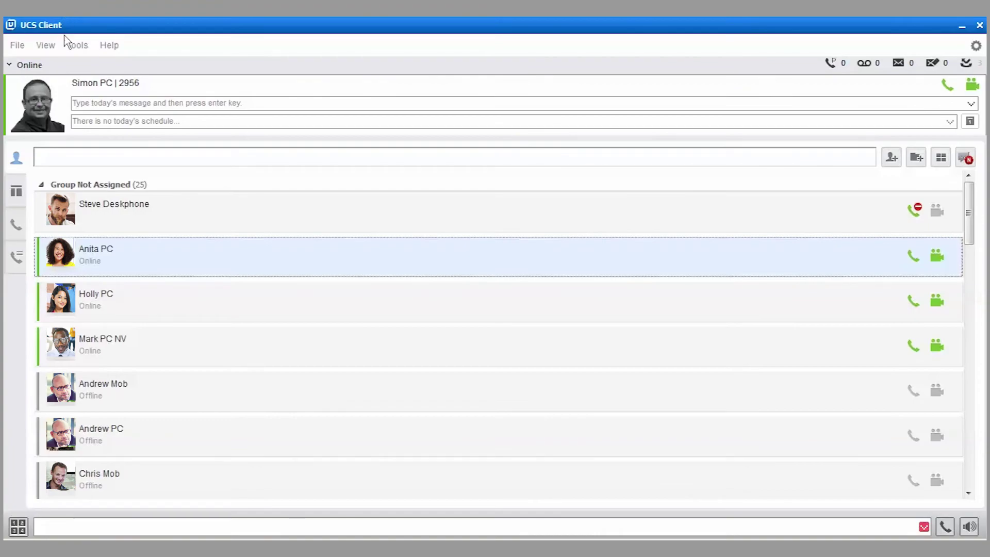
# Start a Desktop Sharing session with one online PC contact chosen from the member list.
pyautogui.click(76, 45)
pyautogui.moveTo(74, 120)
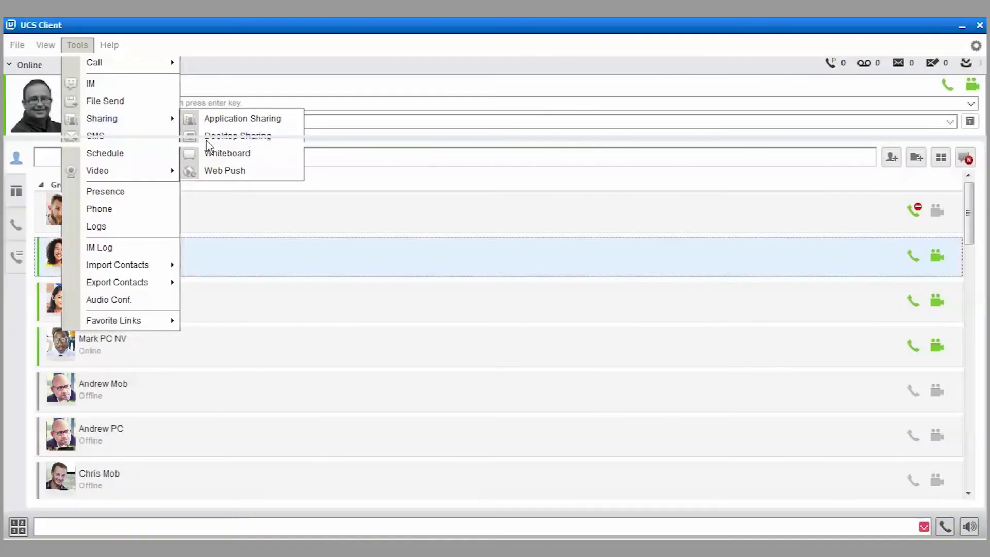
pyautogui.click(206, 137)
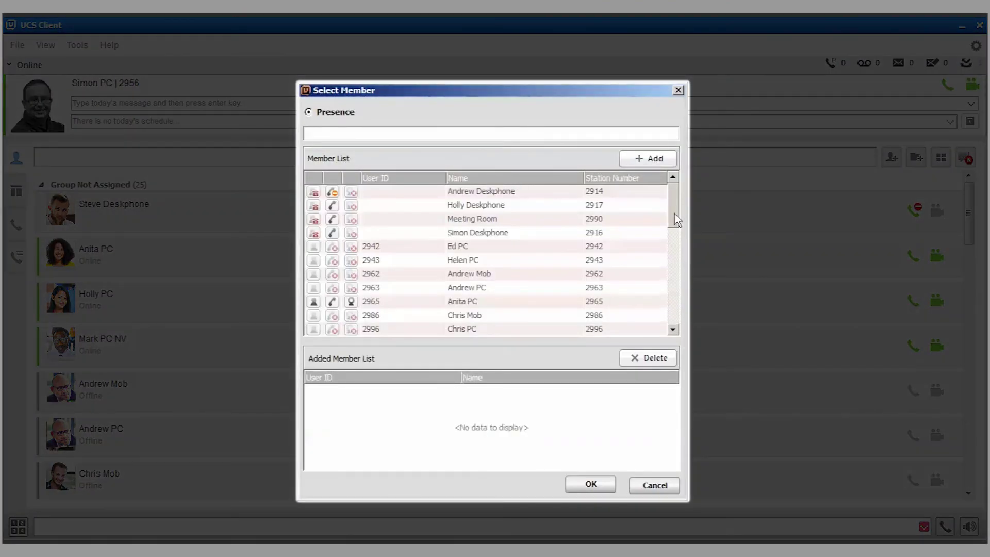
pyautogui.moveTo(674, 214); pyautogui.dragTo(672, 246)
pyautogui.click(521, 302)
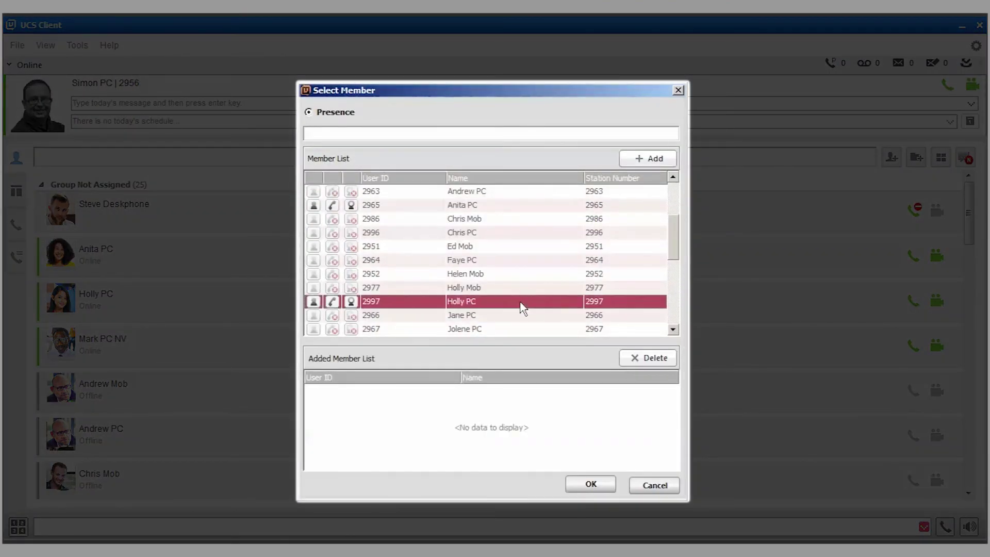
pyautogui.click(648, 164)
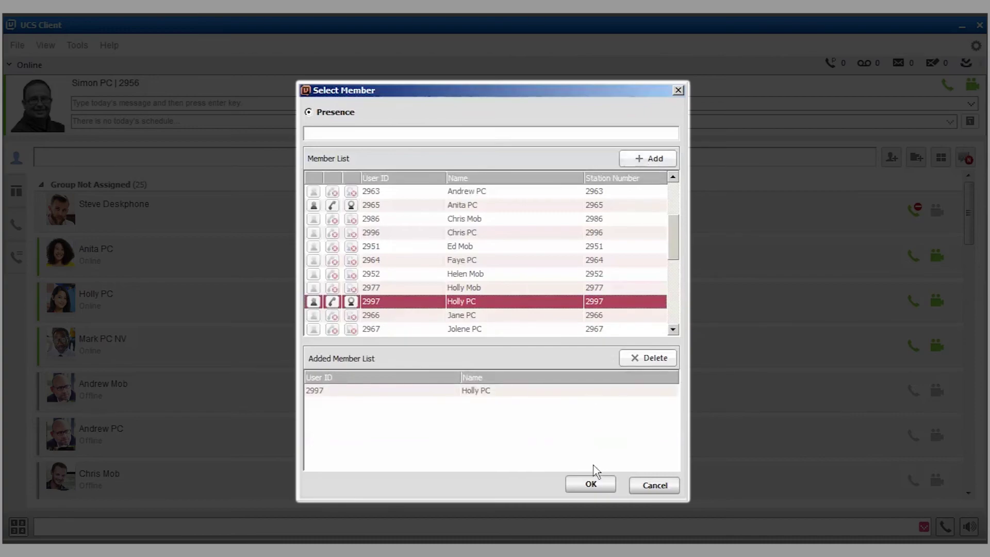
pyautogui.click(592, 484)
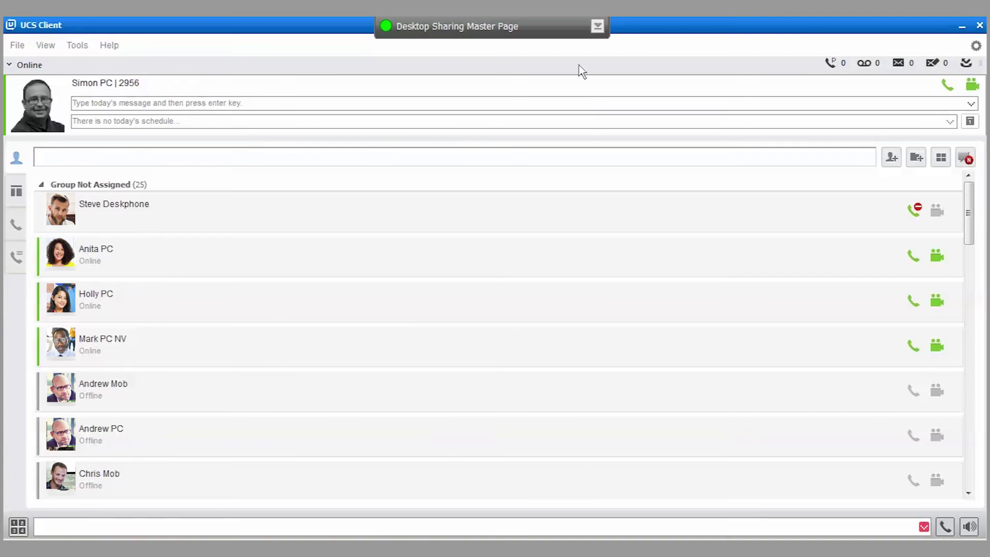
# Start Drawing Mode on the shared desktop and circle the "Find out more" link on the iPECS web page with a freehand line.
pyautogui.click(597, 27)
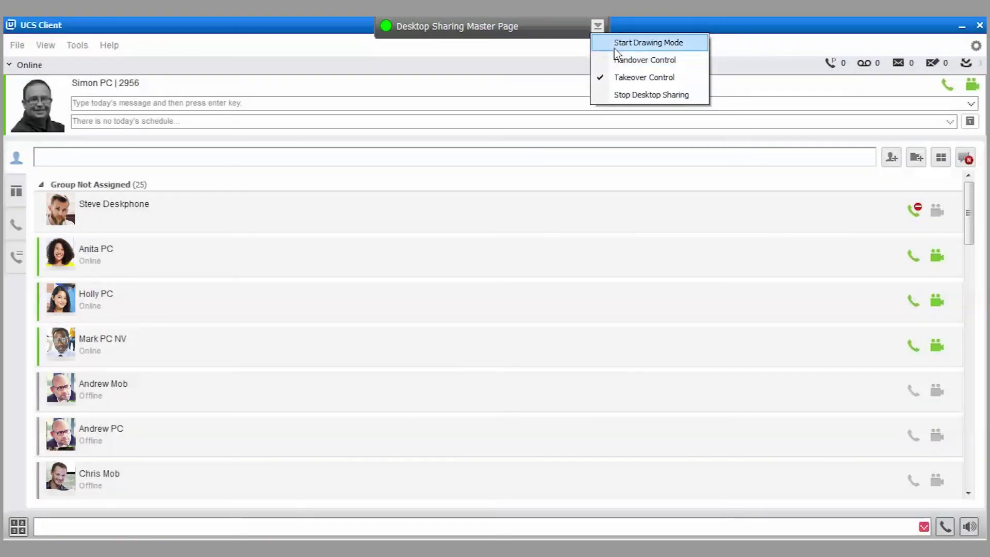
pyautogui.click(615, 49)
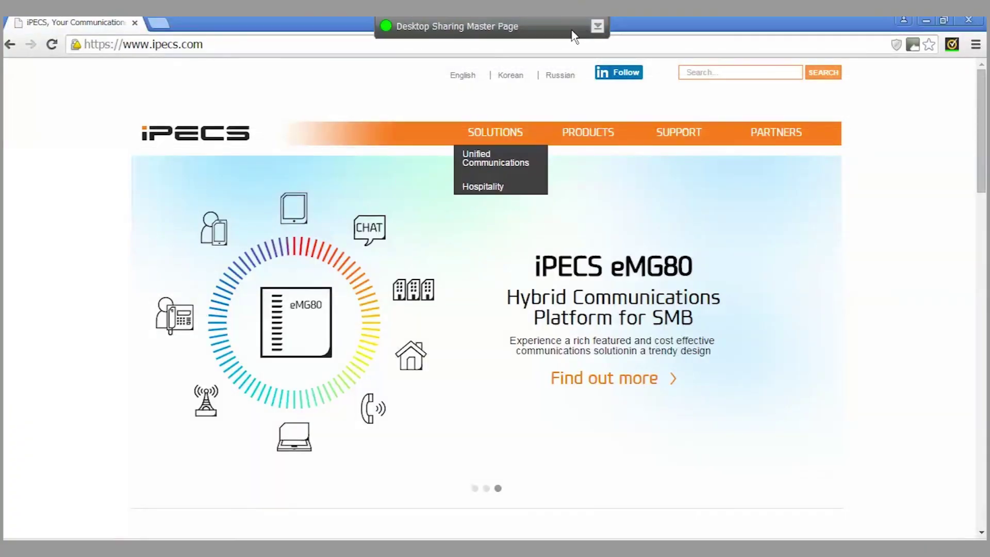
pyautogui.click(598, 27)
pyautogui.click(609, 42)
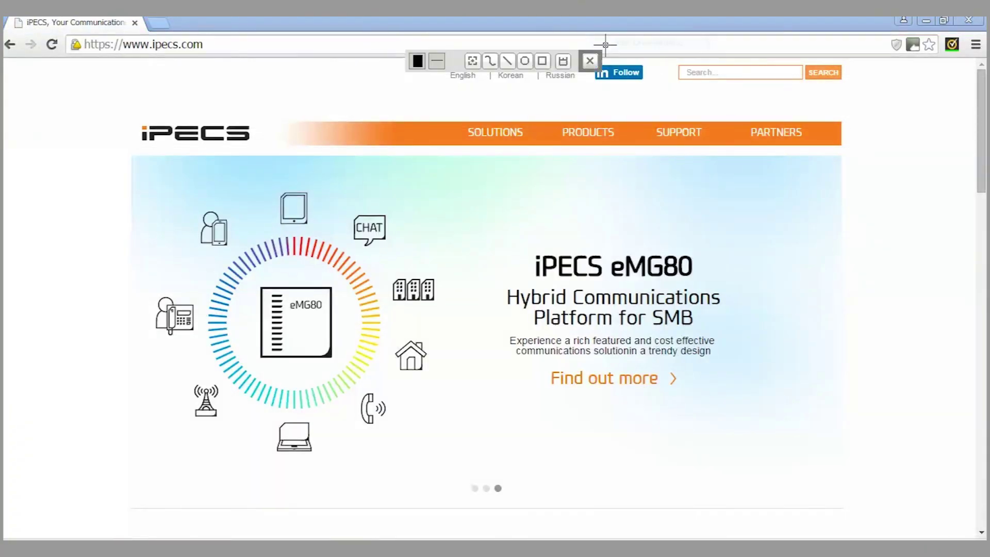
pyautogui.click(496, 67)
pyautogui.moveTo(675, 363)
pyautogui.mouseDown()
pyautogui.moveTo(519, 388)
pyautogui.moveTo(547, 357)
pyautogui.moveTo(636, 356)
pyautogui.mouseUp()
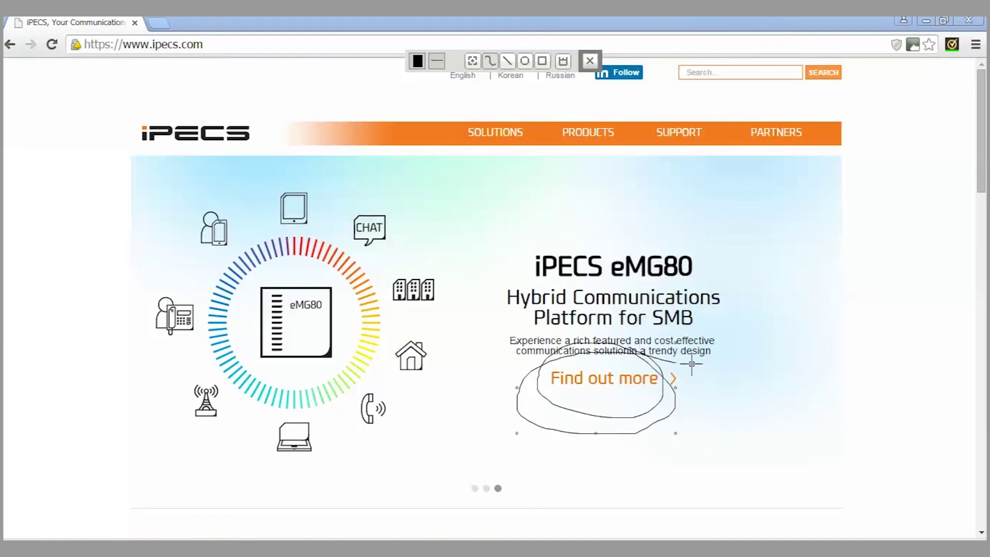